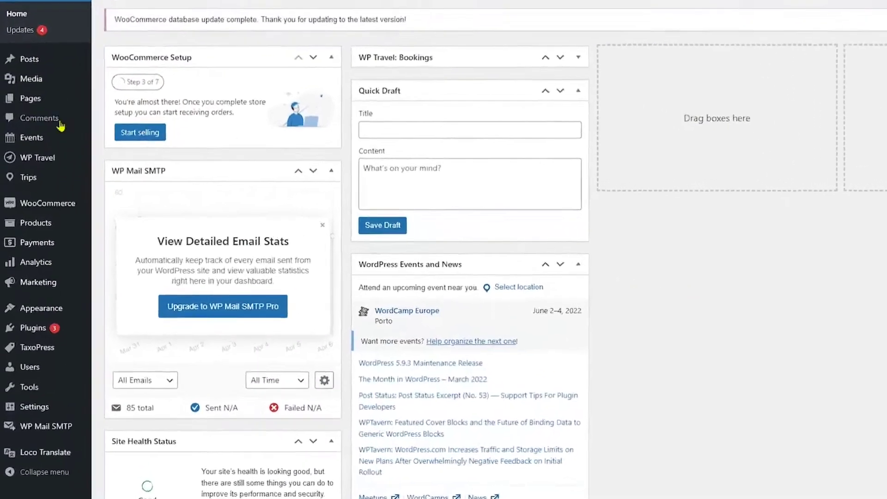
# Step: Open the WP Travel Settings Addons Settings tab and check the Google Calendar addon toggle is on
pyautogui.moveTo(43, 168)
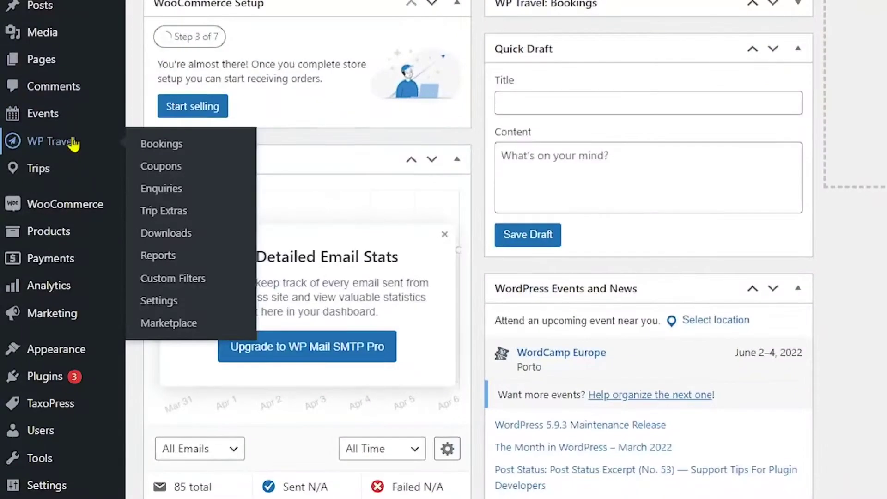
pyautogui.click(182, 304)
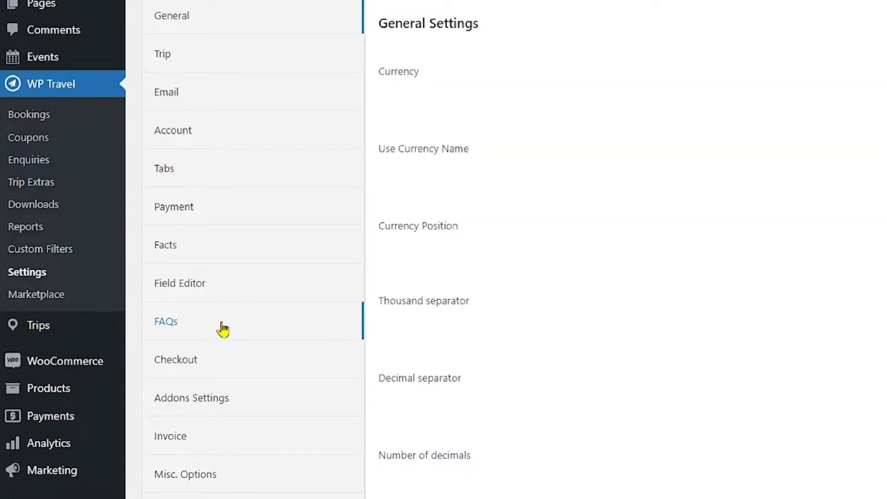
pyautogui.click(231, 407)
pyautogui.scroll(-5, 244, 250)
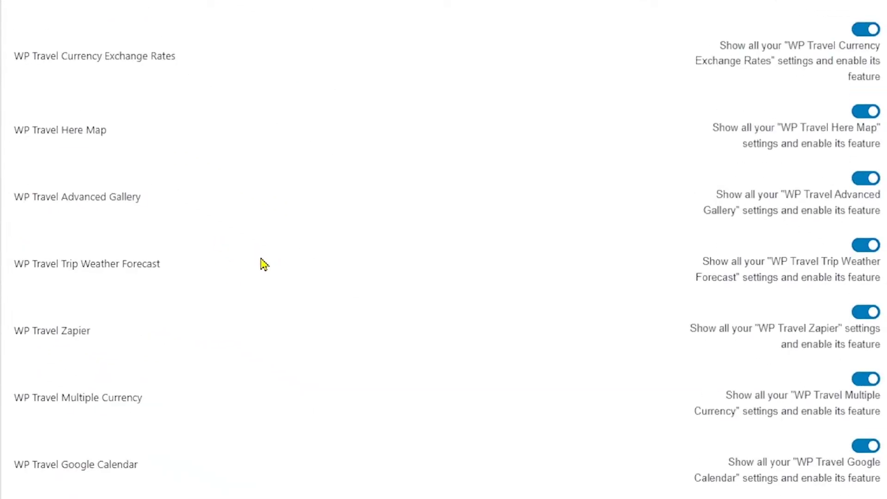
pyautogui.scroll(-3, 269, 418)
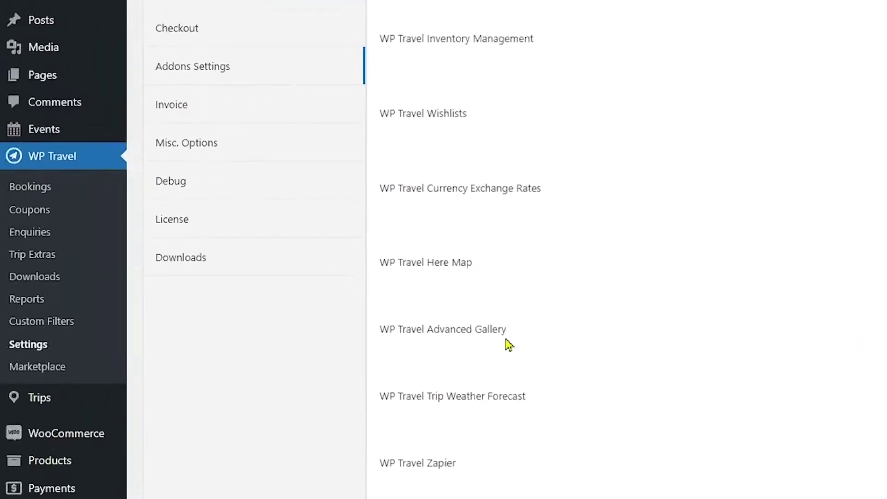
pyautogui.scroll(5, 507, 343)
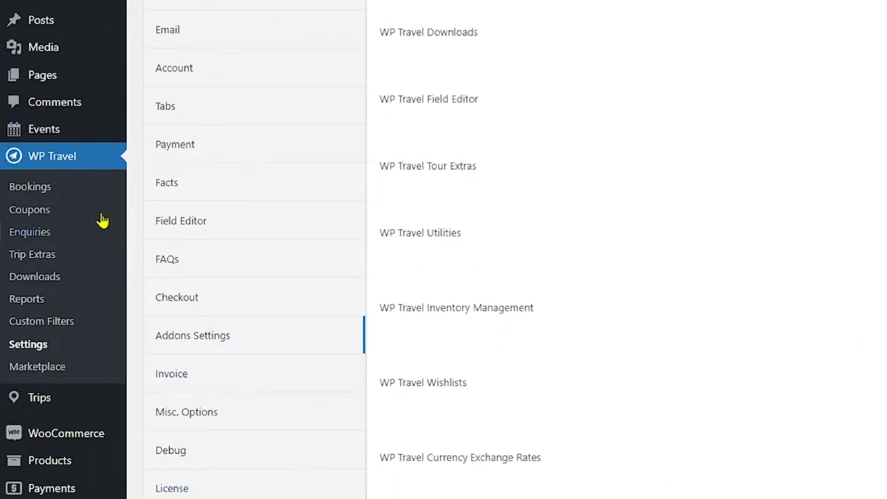
# Step: Show the Misc. Options tab and scroll to the empty Google Calendar Client ID and Client Secret fields
pyautogui.click(211, 437)
pyautogui.click(209, 421)
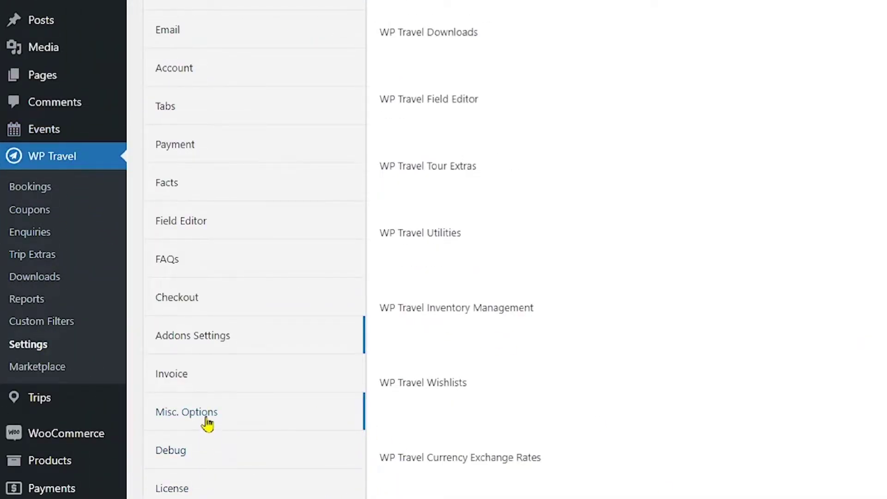
pyautogui.scroll(-15, 469, 185)
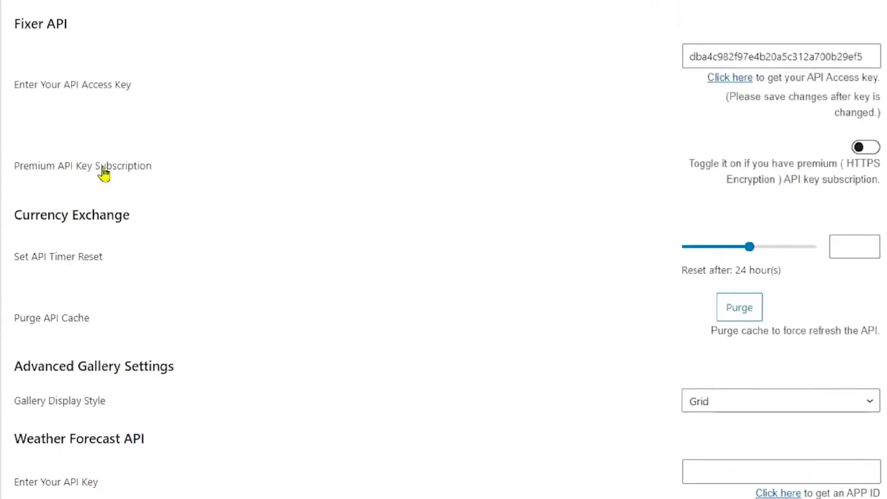
pyautogui.scroll(-5, 104, 174)
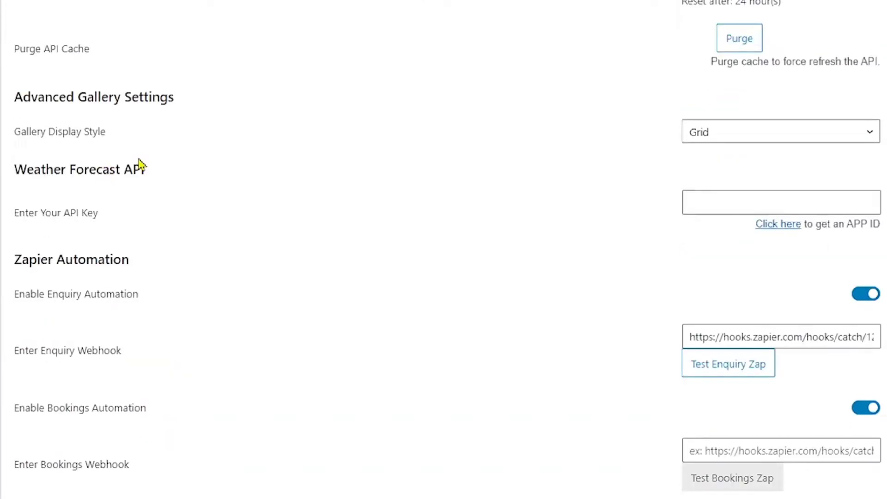
pyautogui.scroll(-5, 147, 169)
pyautogui.scroll(-3, 88, 271)
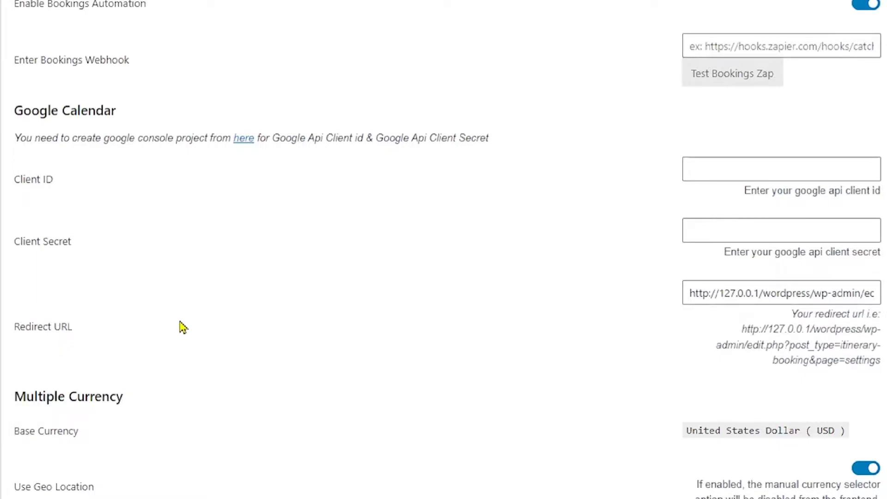
# Step: Go to Google Cloud Platform and start a new project named My Project 13259 with No organization
pyautogui.click(241, 144)
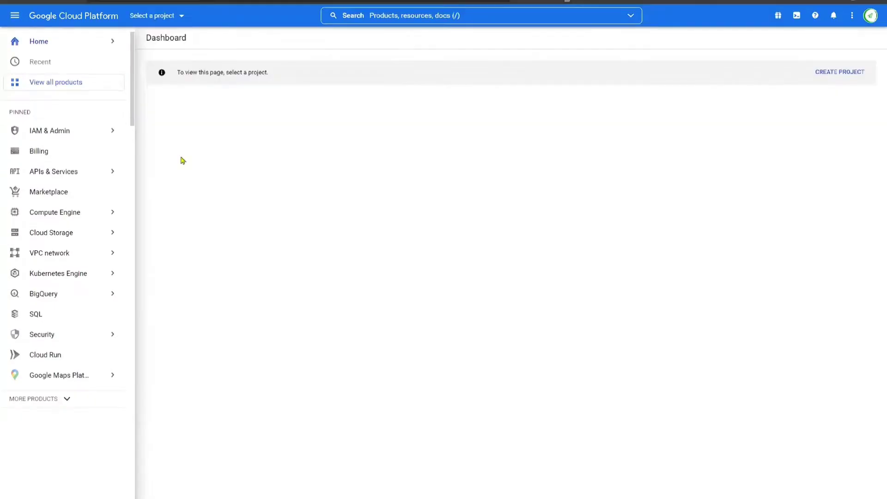
pyautogui.click(346, 30)
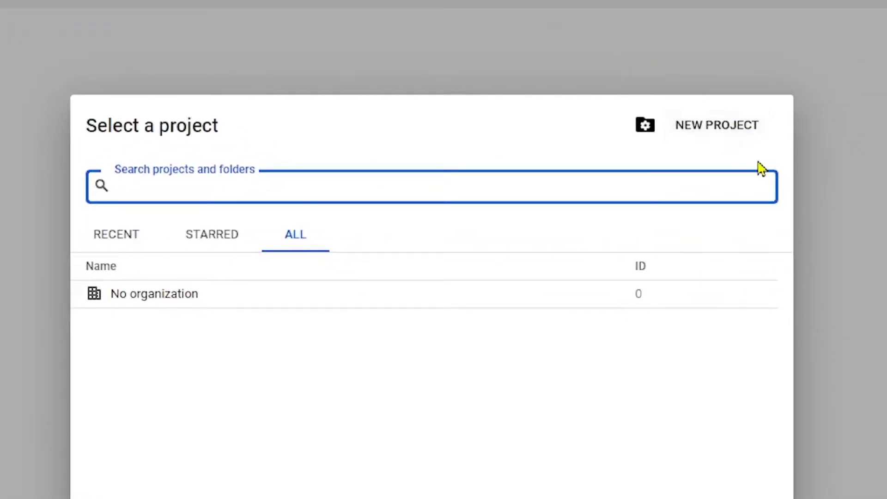
pyautogui.click(715, 126)
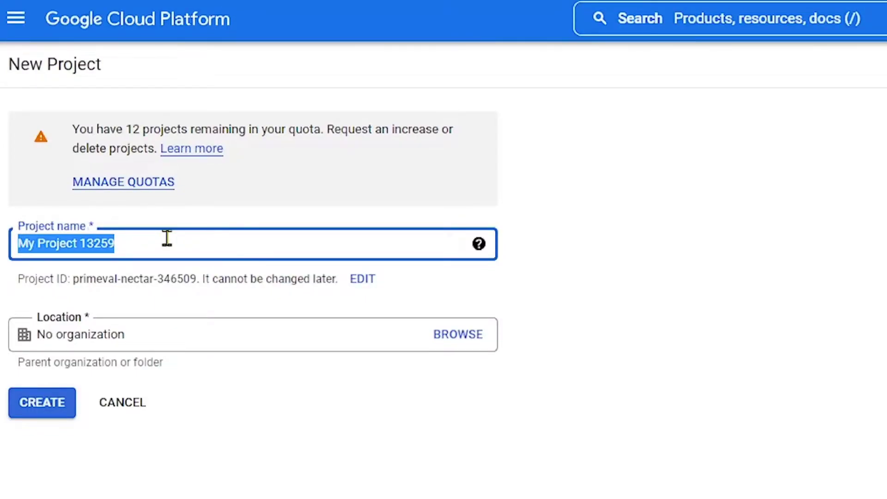
# Step: Create My Project 13259 and switch to its dashboard as the active project
pyautogui.click(57, 415)
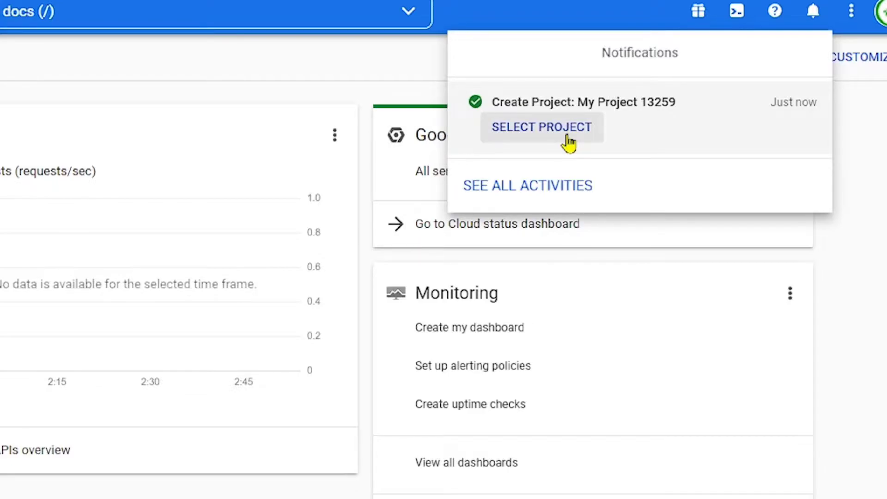
pyautogui.click(541, 145)
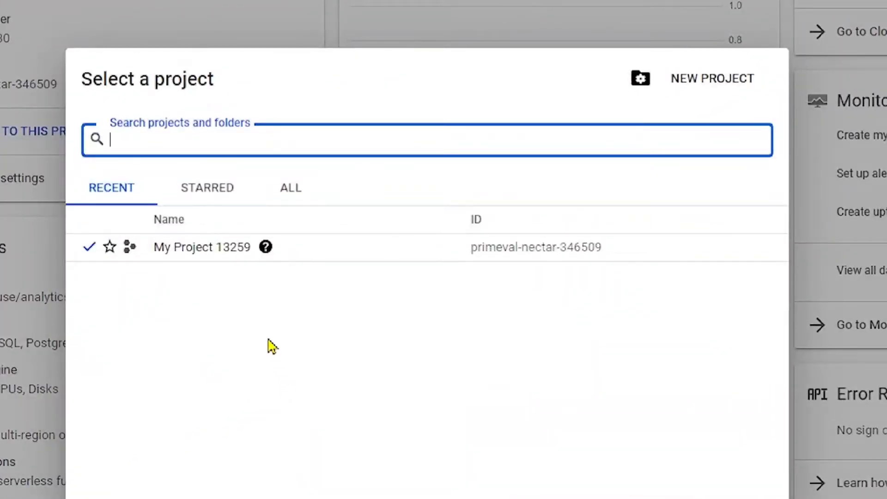
pyautogui.click(222, 246)
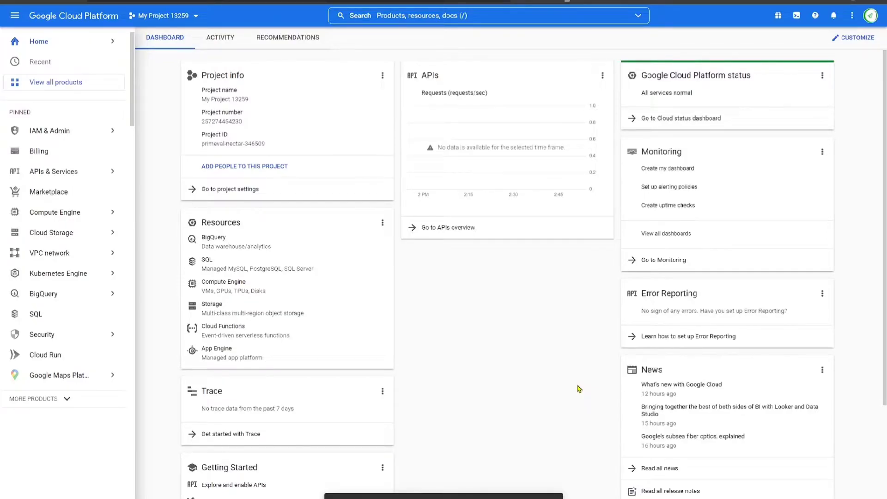
# Step: From APIs & Services Credentials, start the OAuth consent screen setup with External user type
pyautogui.moveTo(96, 174)
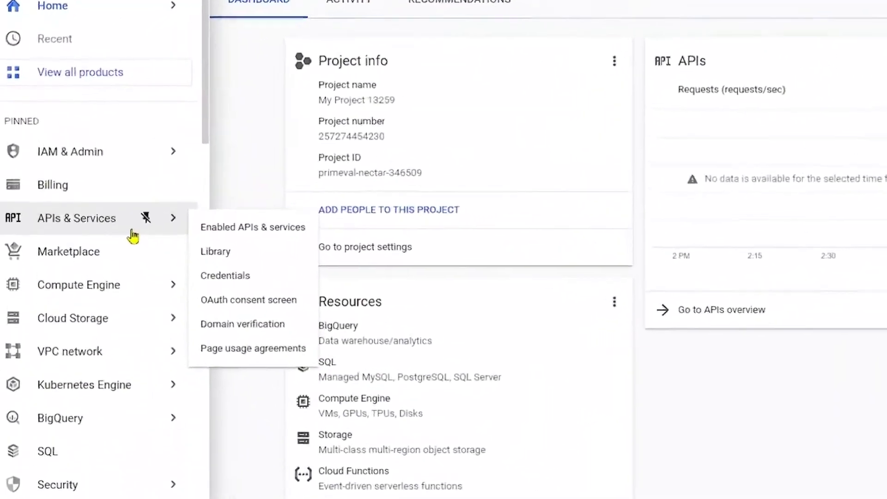
pyautogui.click(310, 323)
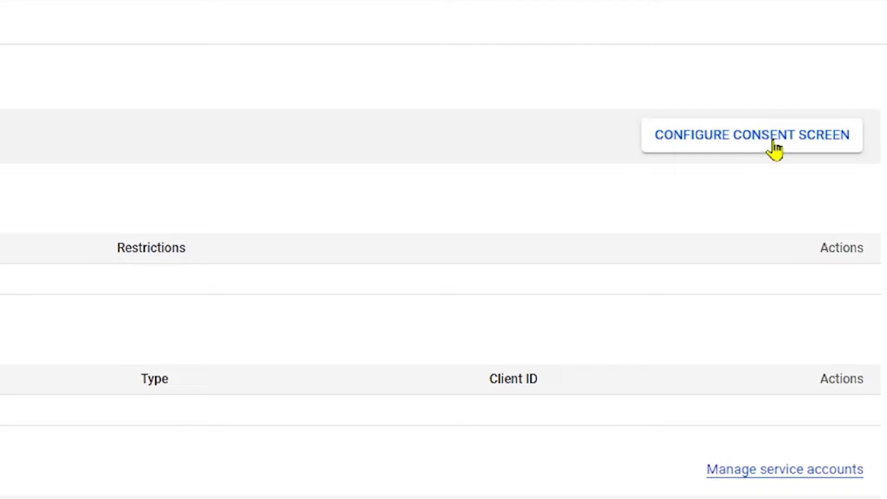
pyautogui.click(775, 143)
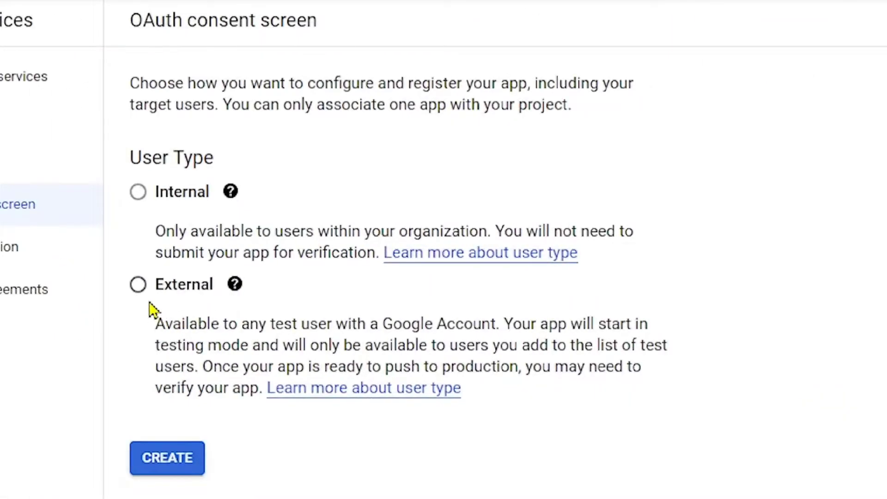
pyautogui.click(137, 286)
pyautogui.click(178, 466)
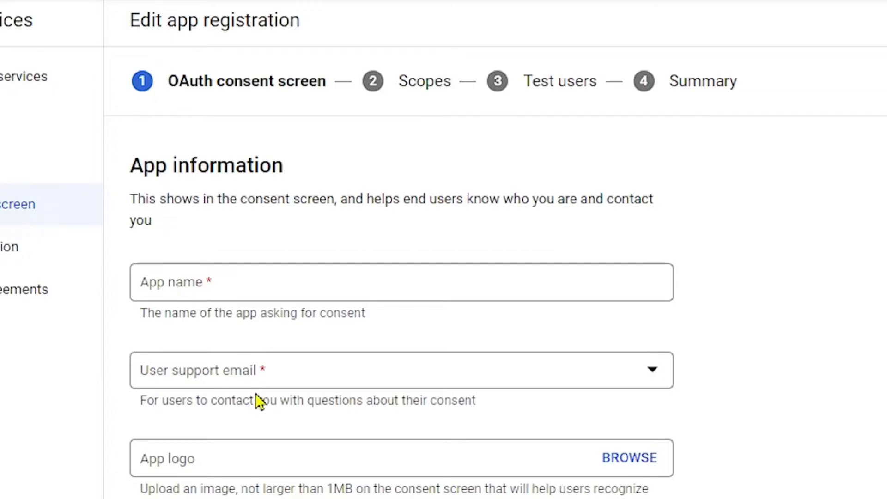
# Step: Name the app 'Wp Travel Google Calender' and fill in the developer contact email address
pyautogui.scroll(-3, 403, 324)
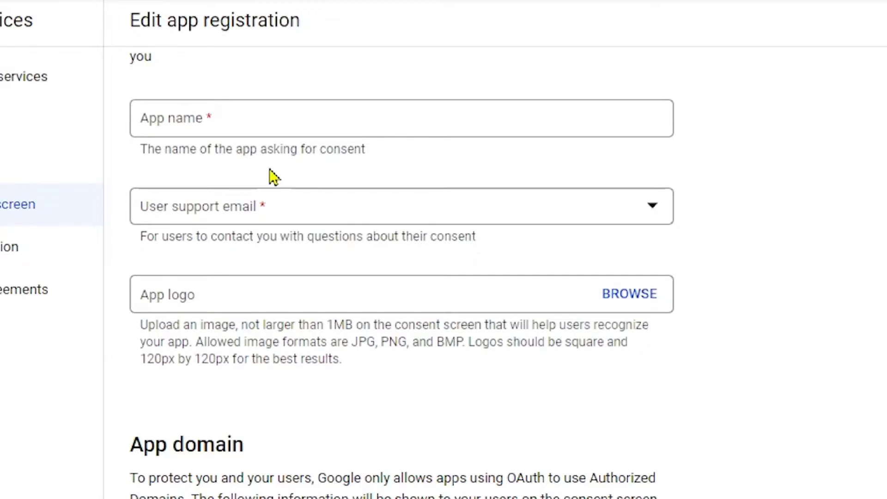
pyautogui.scroll(-10, 274, 177)
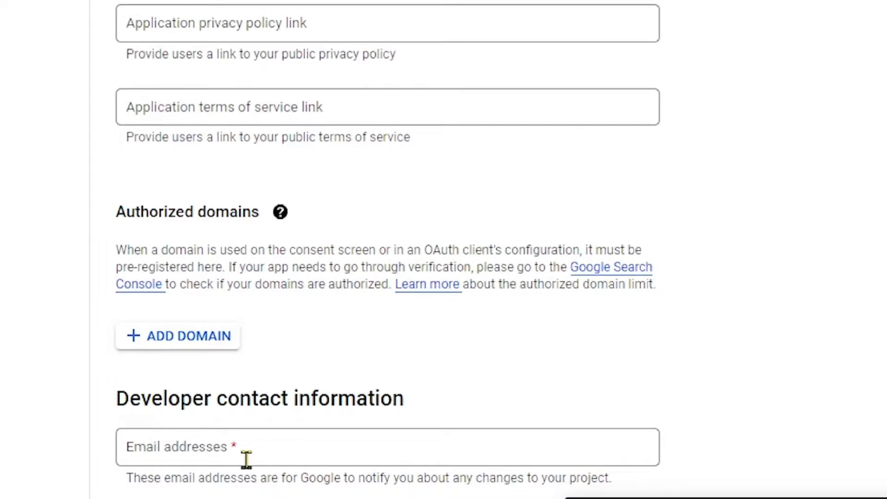
pyautogui.scroll(10, 247, 460)
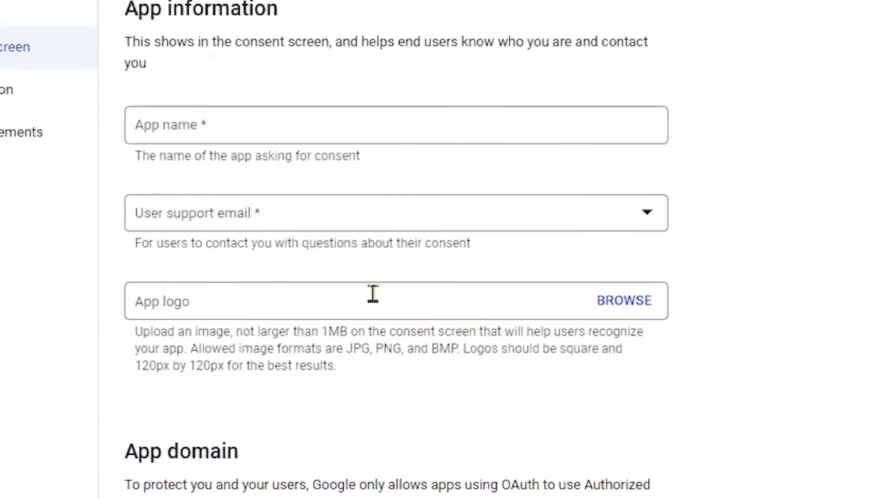
pyautogui.click(228, 164)
pyautogui.write('Wp Travel Google Calender')
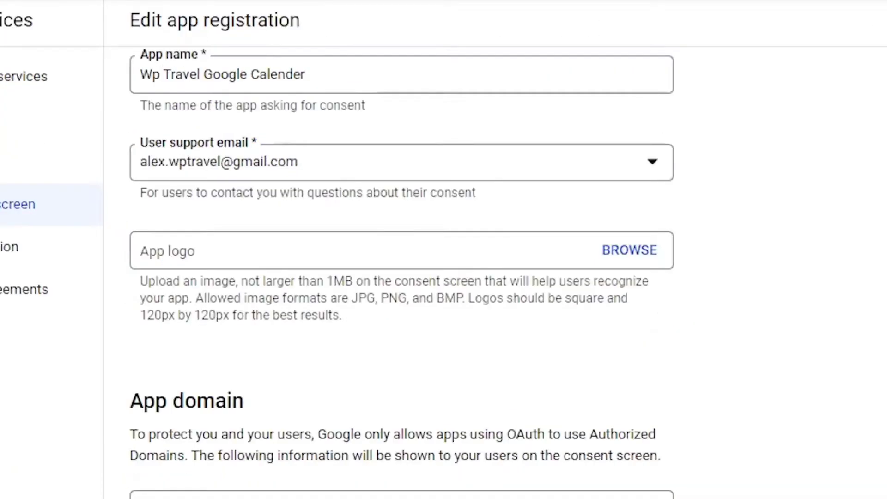
pyautogui.scroll(-10, 290, 416)
pyautogui.click(253, 440)
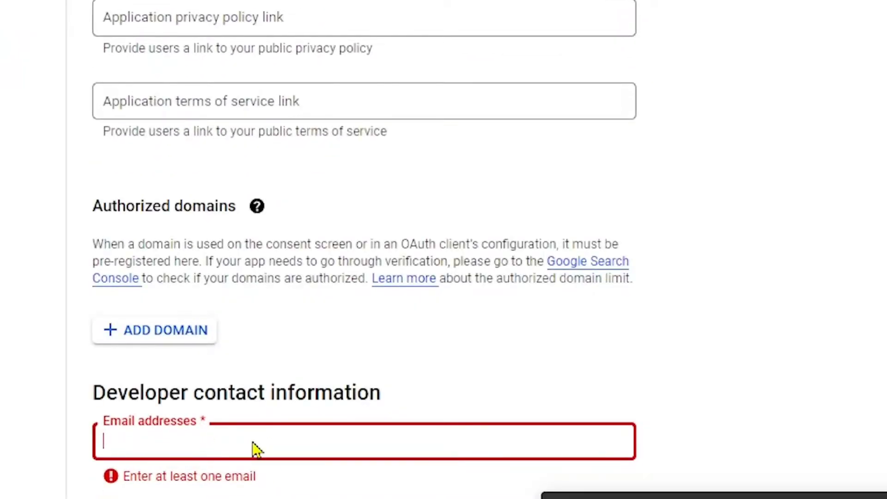
pyautogui.click(618, 353)
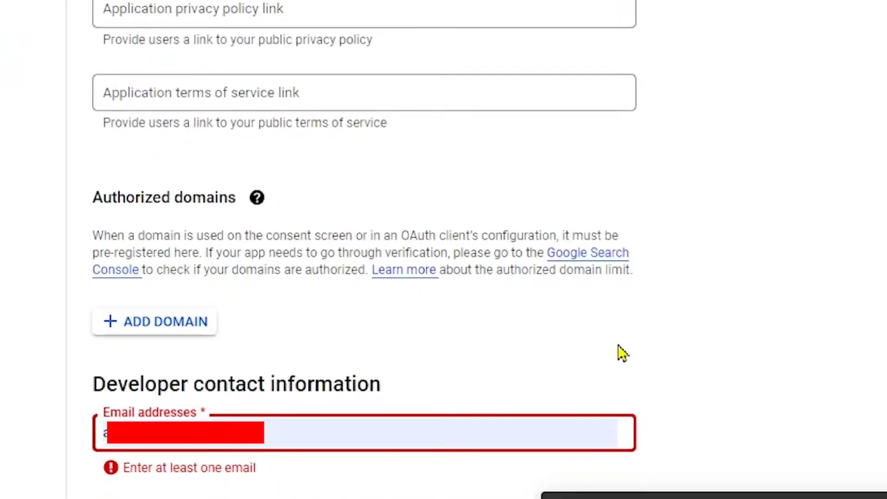
# Step: Create a Web application OAuth client ID with the WordPress redirect URI as an authorized redirect
pyautogui.click(103, 234)
pyautogui.click(537, 76)
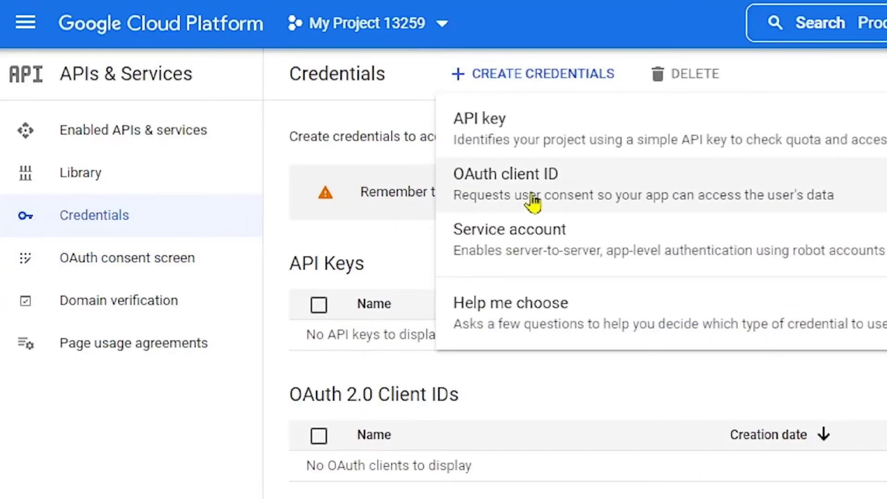
pyautogui.click(515, 204)
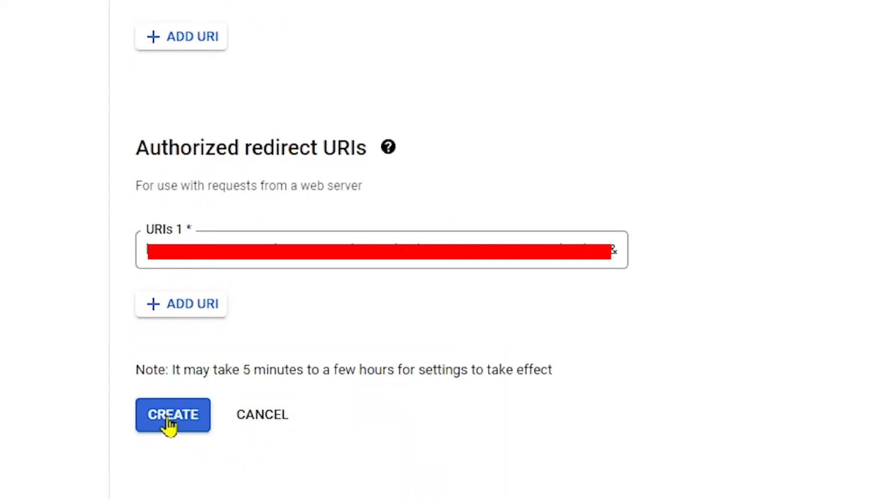
pyautogui.click(169, 422)
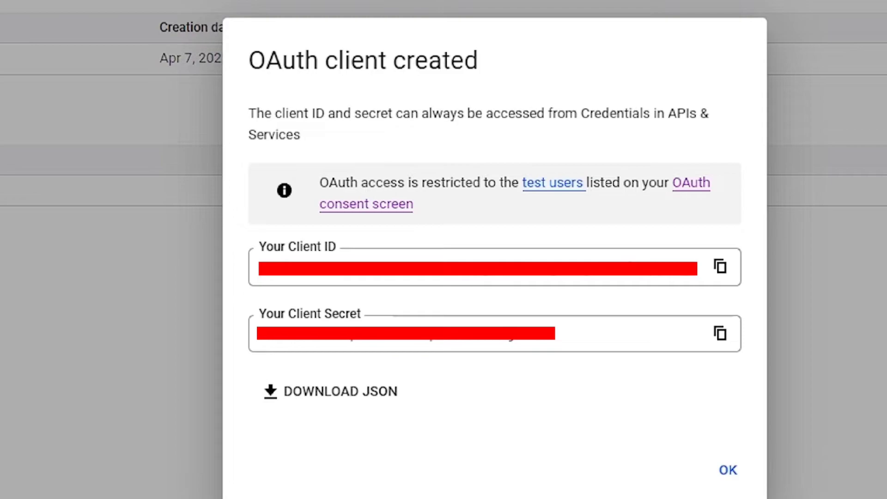
# Step: Close the client ID summary and save a new test user email on the OAuth consent screen
pyautogui.click(729, 473)
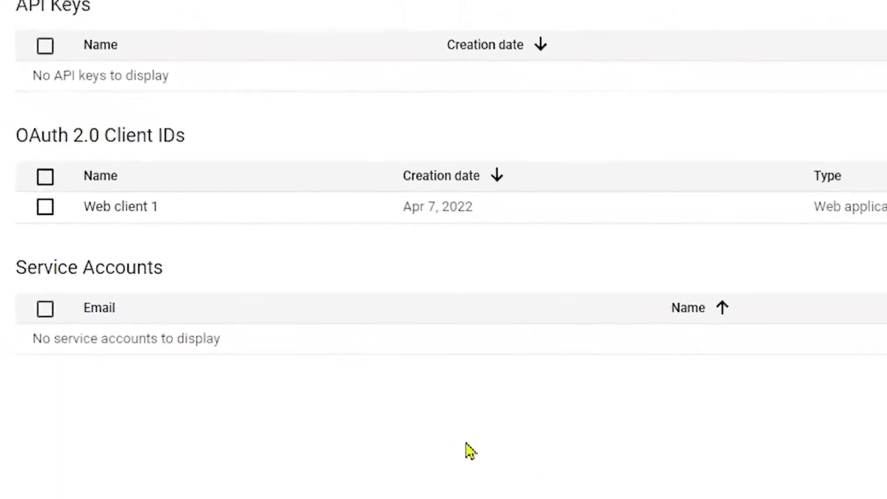
pyautogui.click(72, 251)
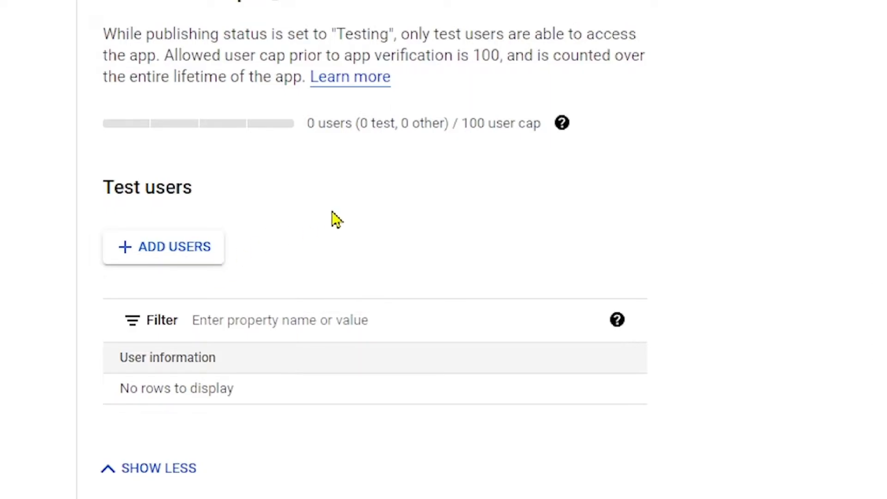
pyautogui.click(194, 255)
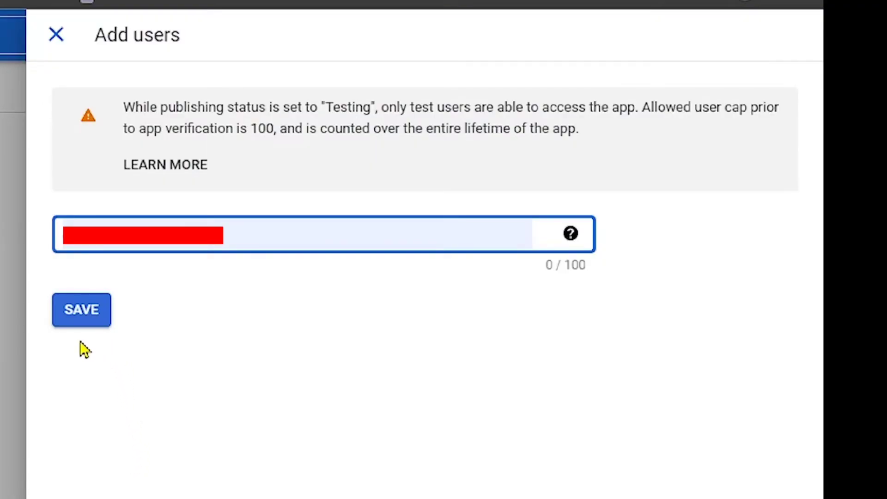
pyautogui.click(81, 320)
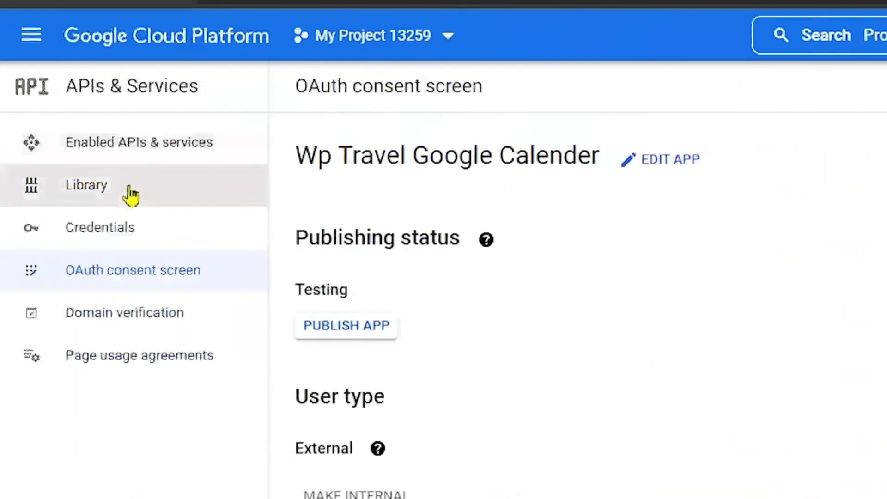
# Step: Search the API Library for 'google calendar api' and enable the Google Calendar API
pyautogui.click(112, 204)
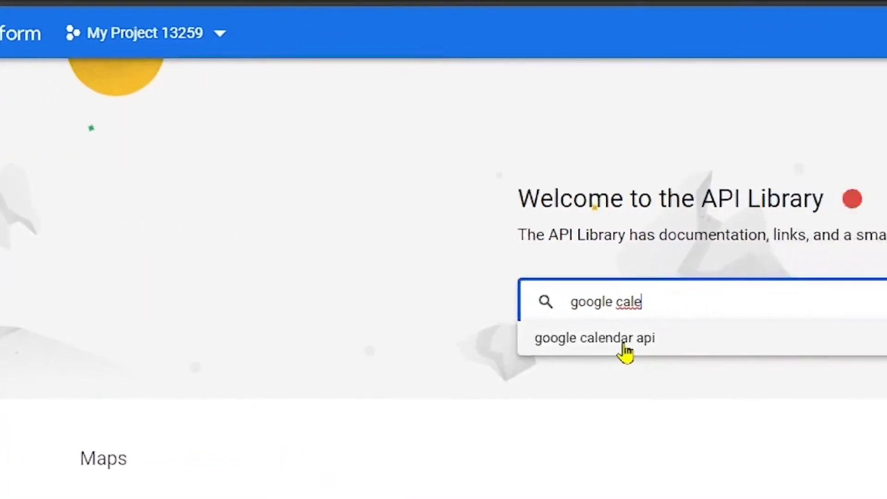
pyautogui.click(832, 340)
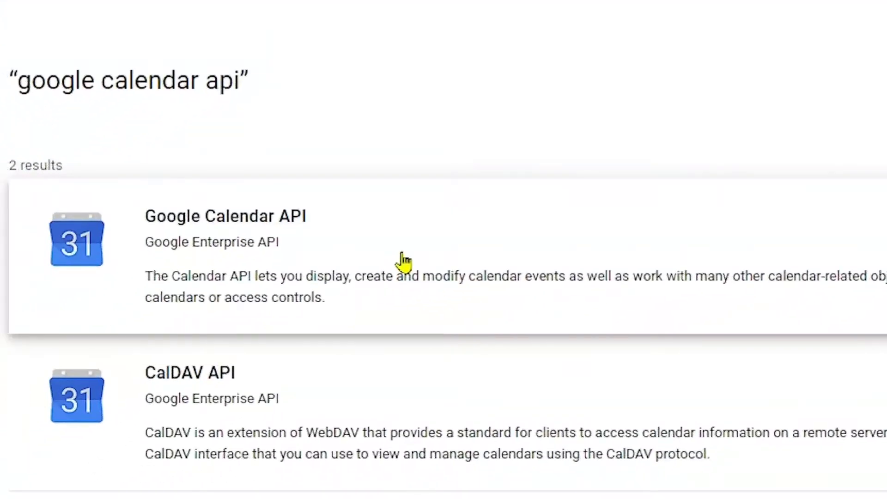
pyautogui.click(216, 378)
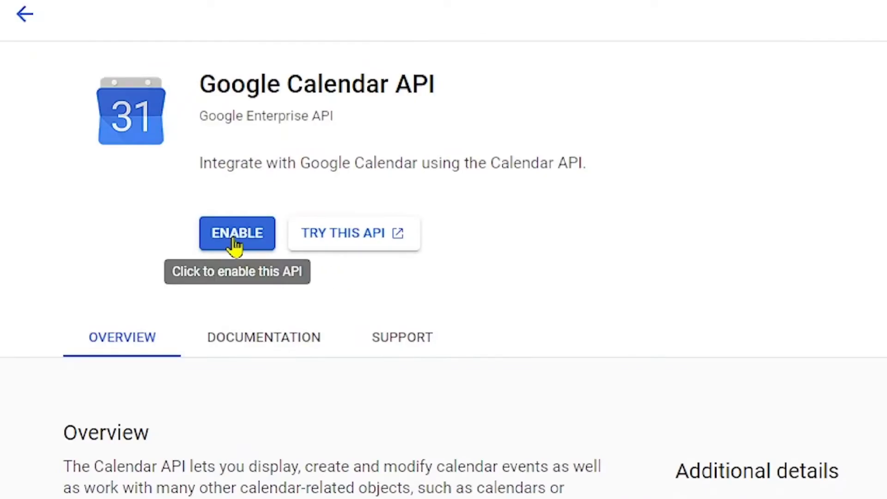
pyautogui.click(236, 245)
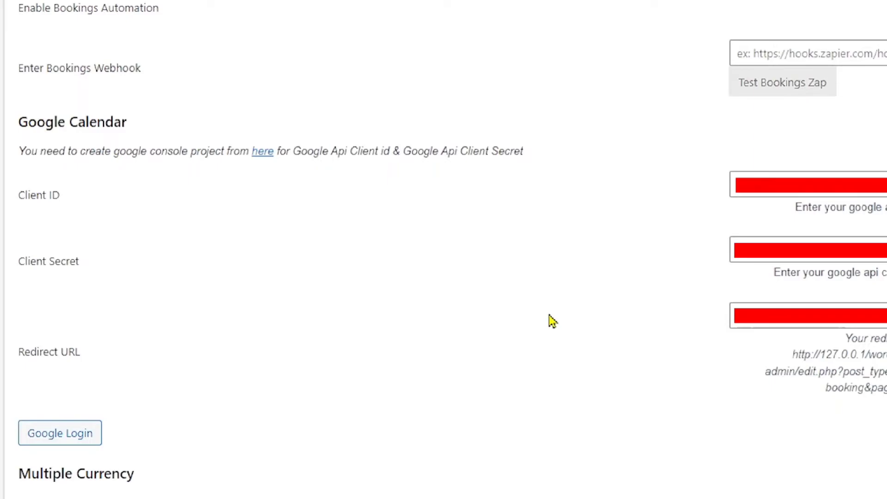
pyautogui.click(85, 444)
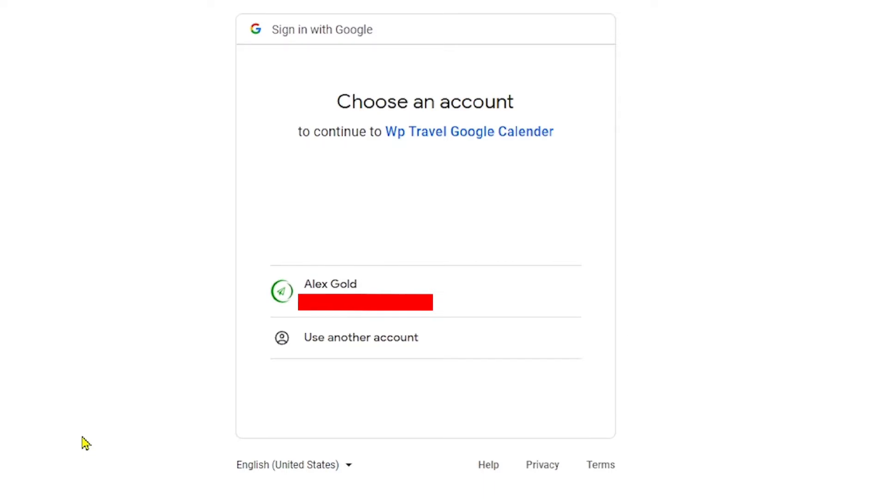
# Step: Pick the Google account to authorize WP Travel Google Calendar access
pyautogui.click(420, 311)
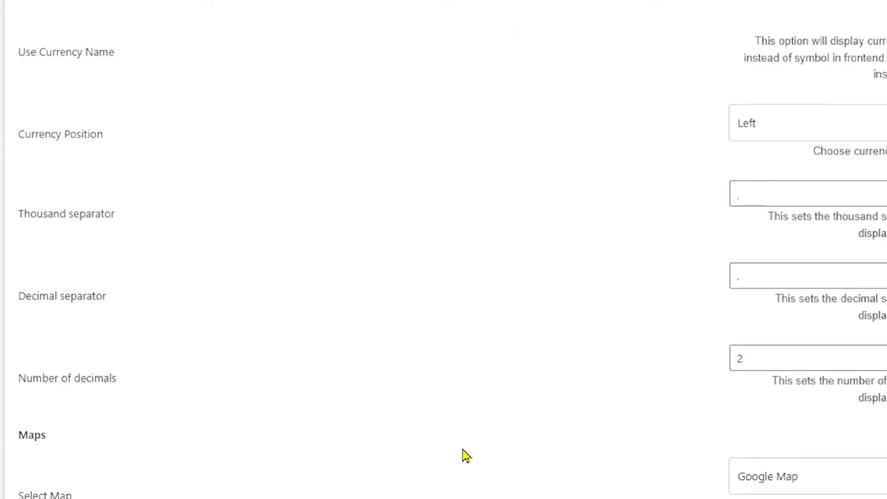
pyautogui.scroll(10, 305, 435)
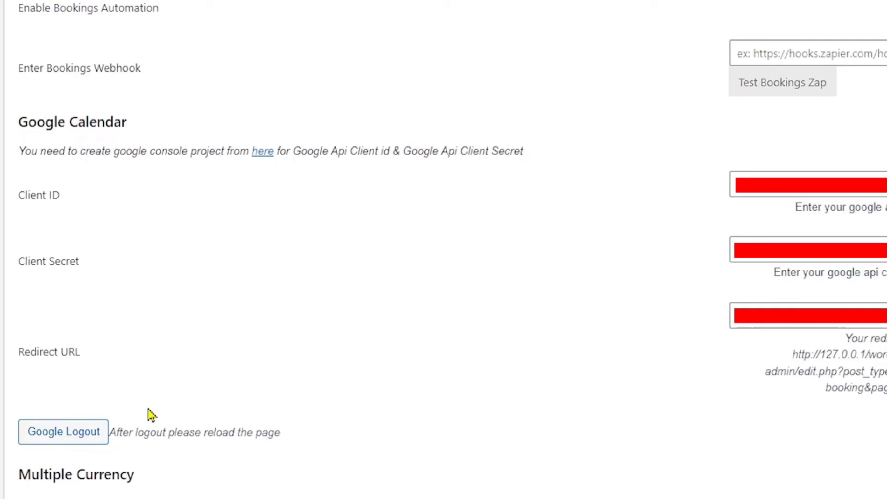
# Step: Open Trip To Thailand from the All Trips list
pyautogui.scroll(-5, 151, 415)
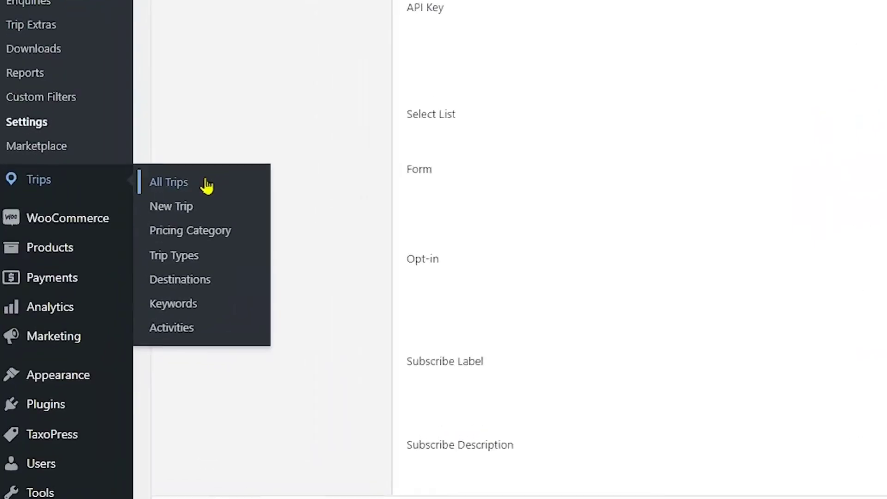
pyautogui.click(114, 274)
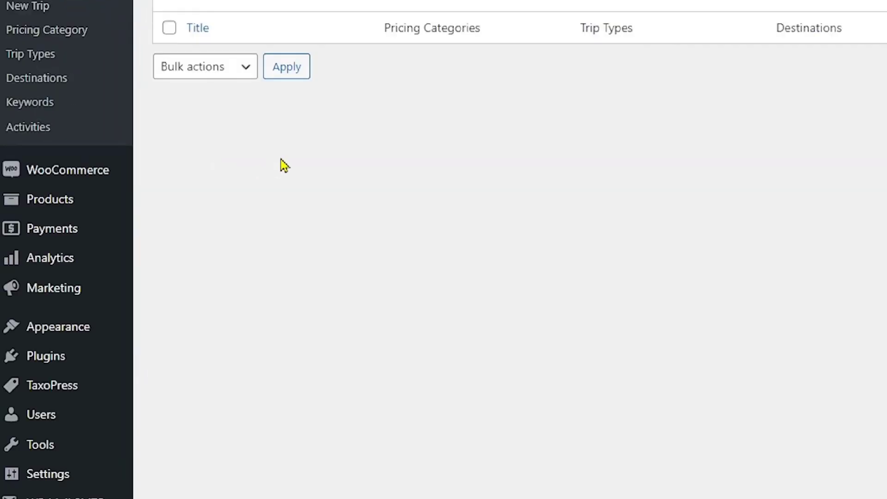
pyautogui.click(103, 259)
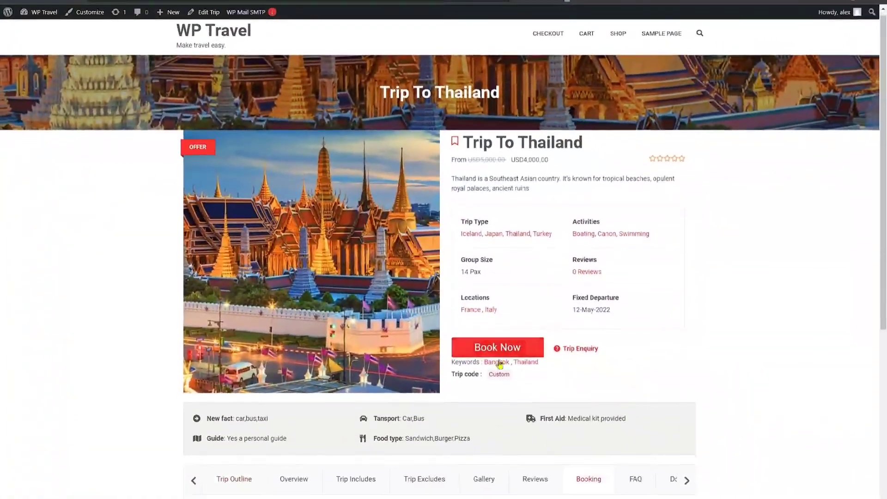
# Step: Book Trip To Thailand at PRICE1 for one couple and fill the checkout country
pyautogui.click(498, 354)
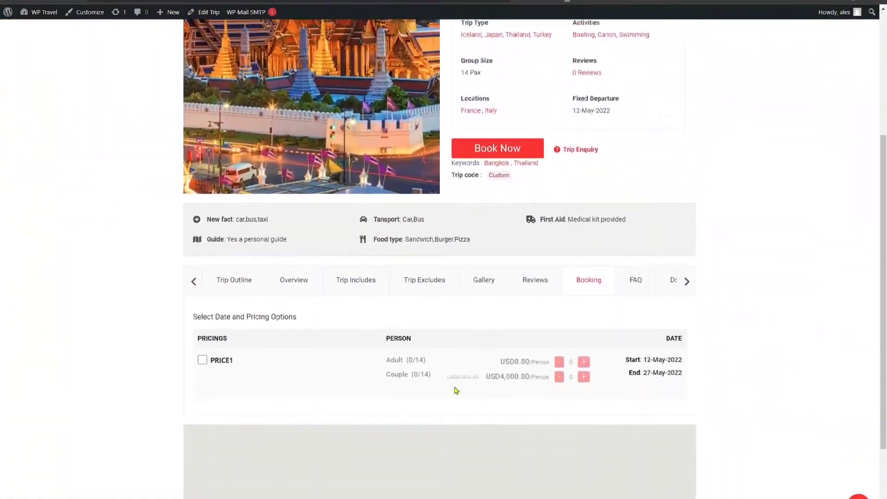
pyautogui.click(203, 248)
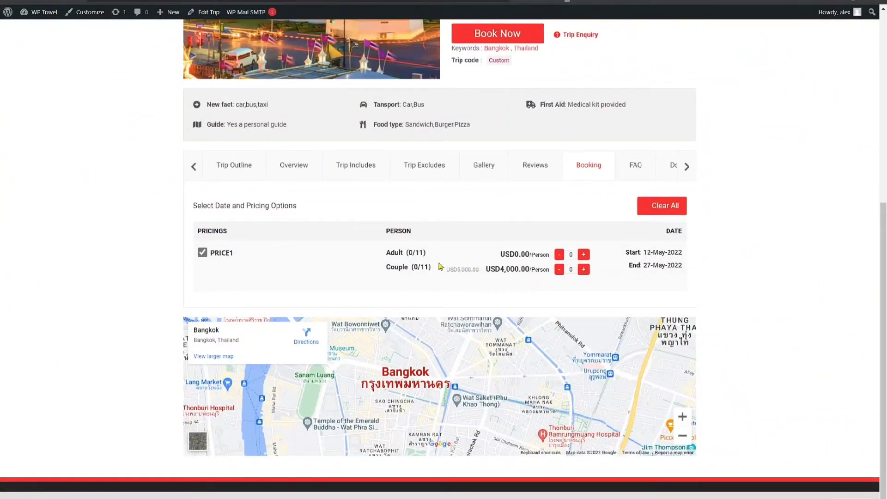
pyautogui.click(584, 269)
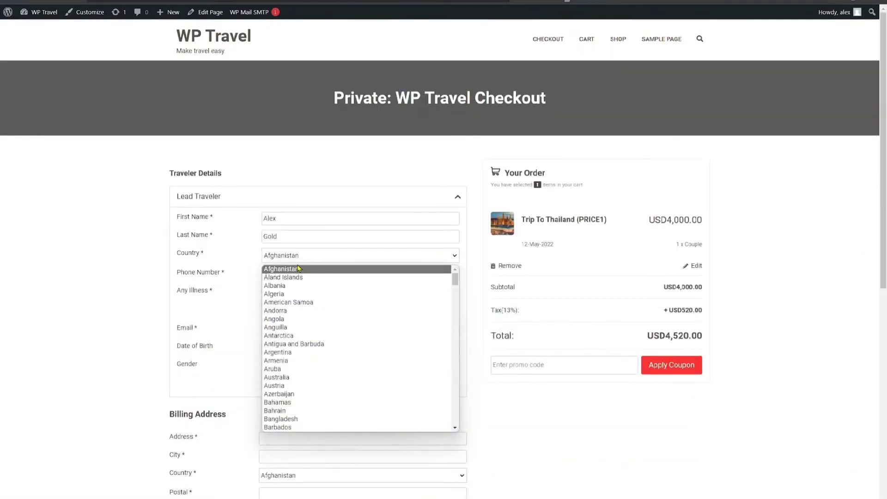
pyautogui.press('u')
pyautogui.scroll(-5, 330, 390)
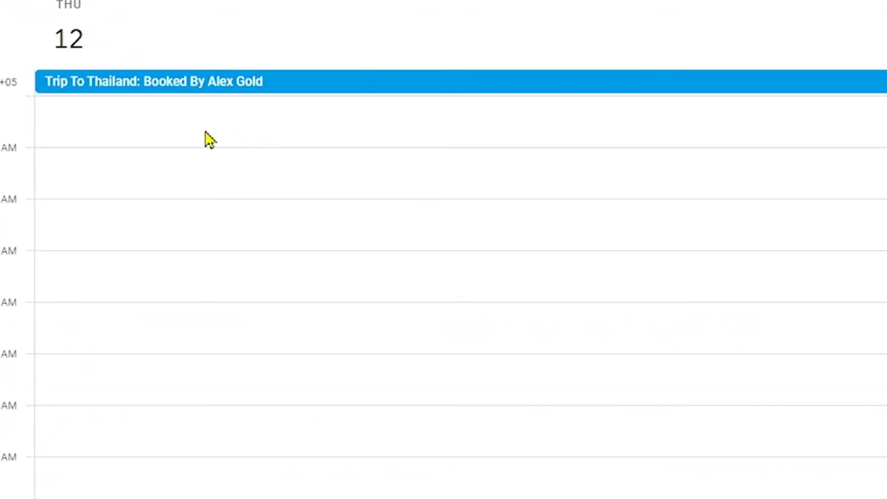
# Step: Open the May 12 Trip To Thailand event showing bangkok and total USD 4520.00
pyautogui.click(123, 95)
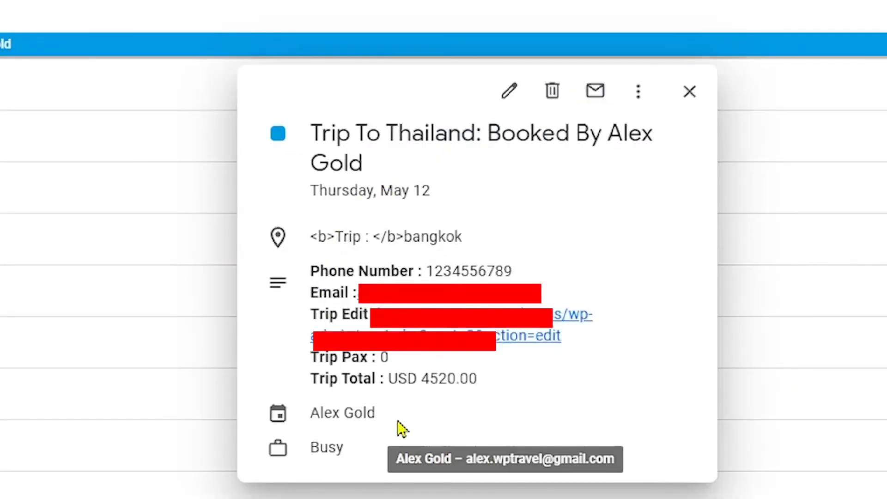